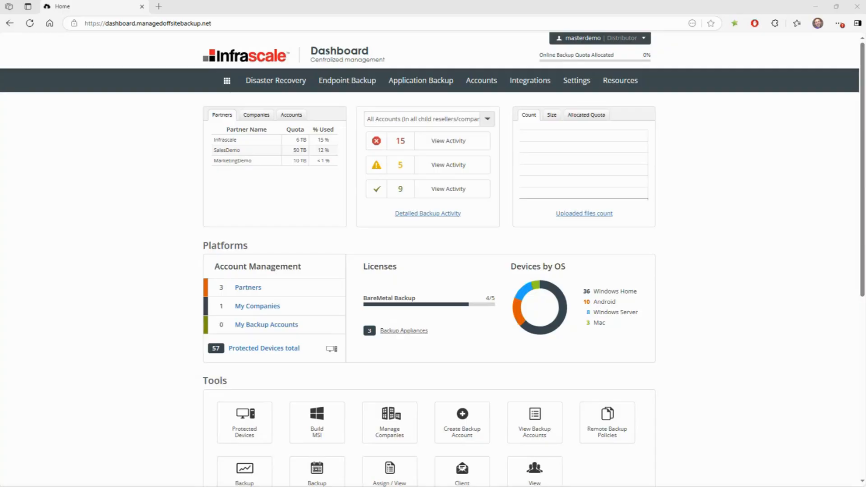
# View the application backup status overview, and open the Activation & Management page for application backups
pyautogui.click(422, 86)
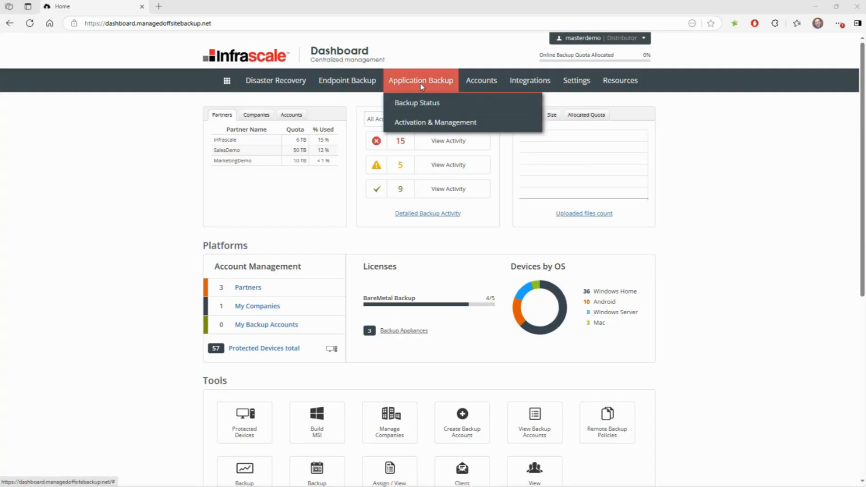
pyautogui.click(448, 105)
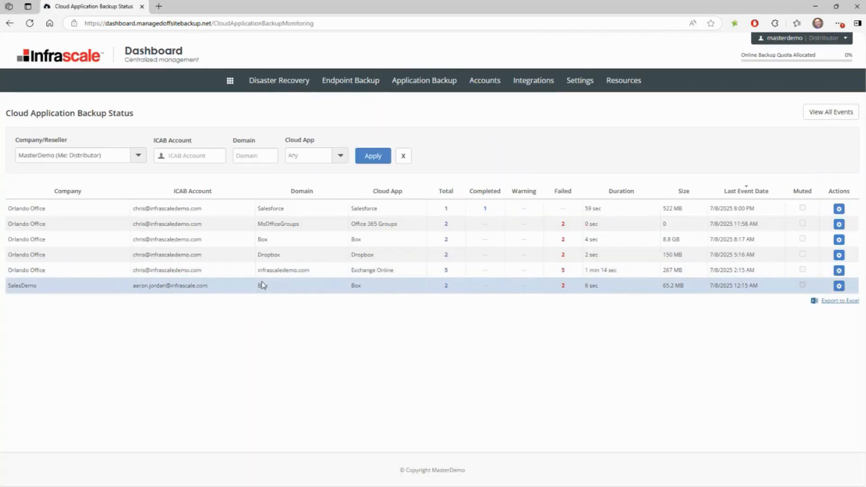
pyautogui.moveTo(427, 83)
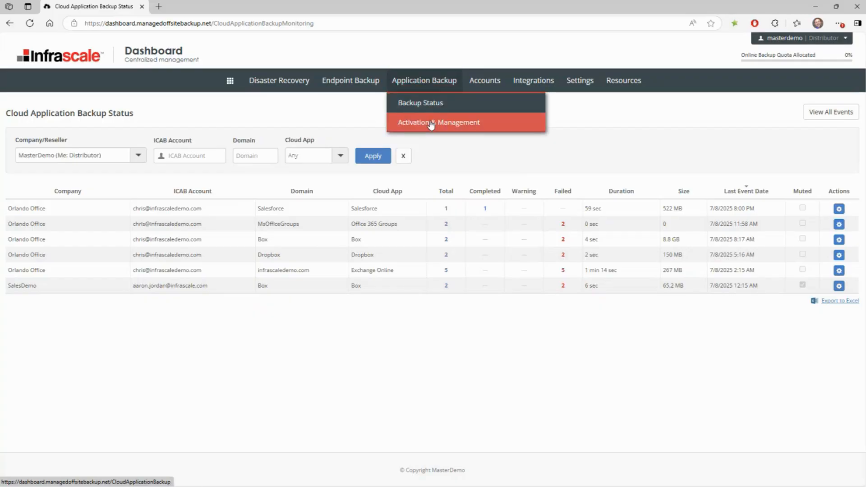
pyautogui.click(486, 125)
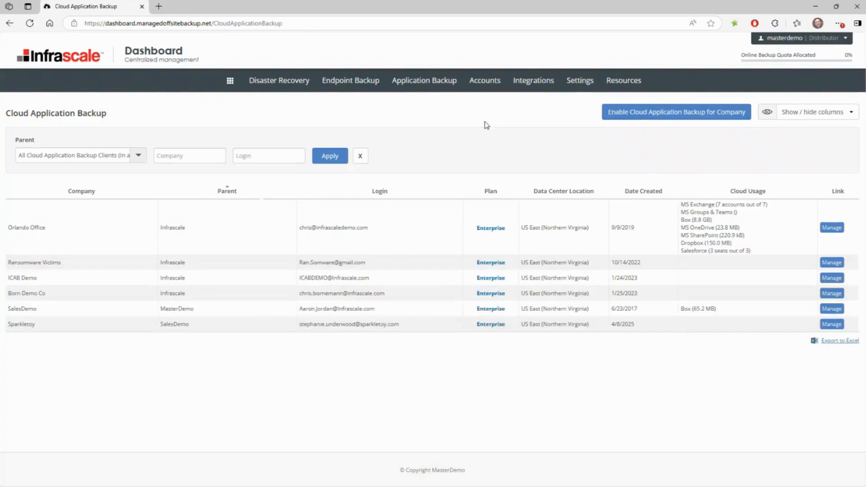
# Load the new version of the Cloud Application Backup page by appending "v2" to the current URL
pyautogui.click(338, 22)
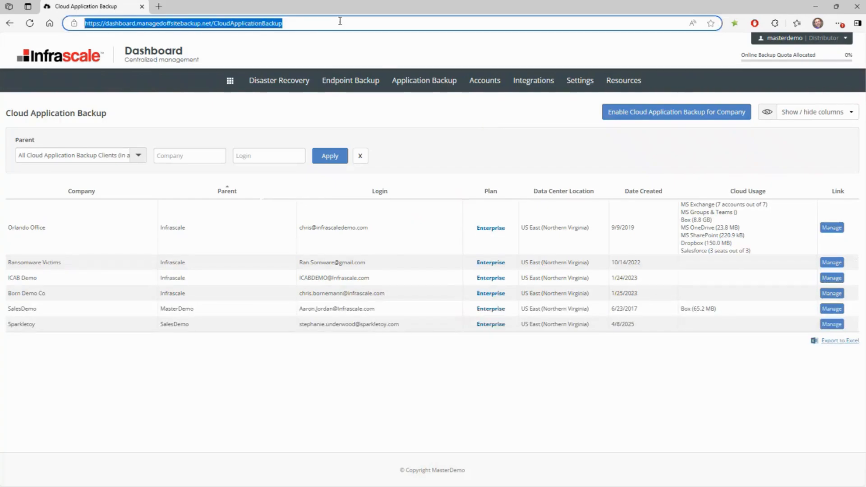
pyautogui.click(341, 23)
pyautogui.write('v2')
pyautogui.press('Return')
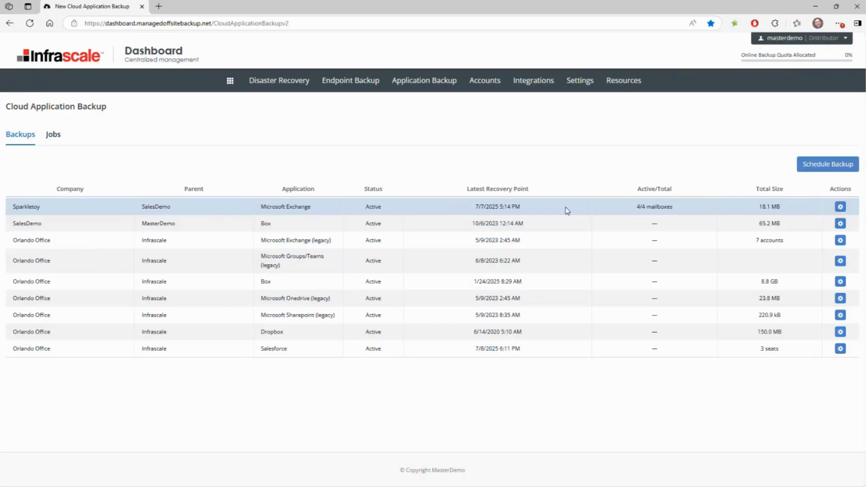
# Open the form for scheduling a backup, review its application, company and data center location choices, and return to the backup list
pyautogui.click(839, 209)
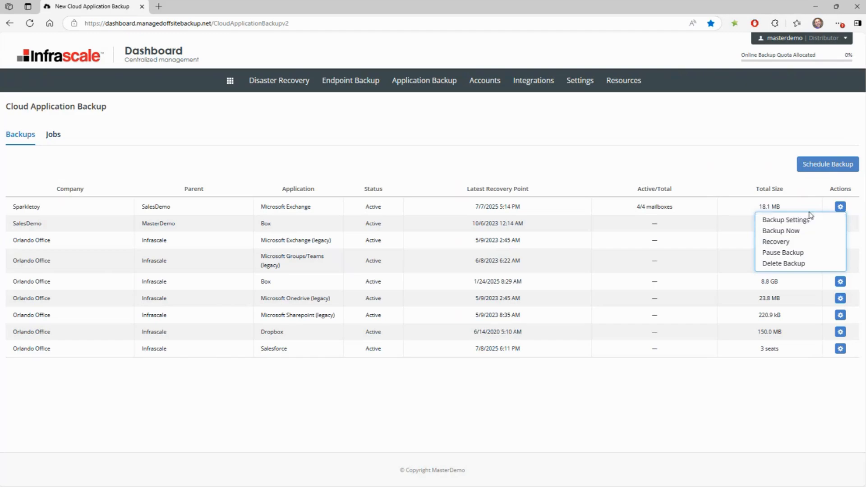
pyautogui.click(805, 166)
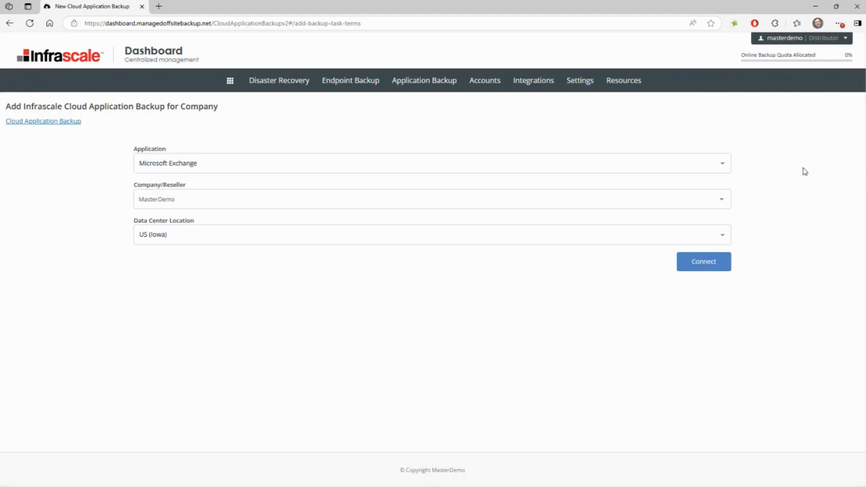
pyautogui.click(316, 163)
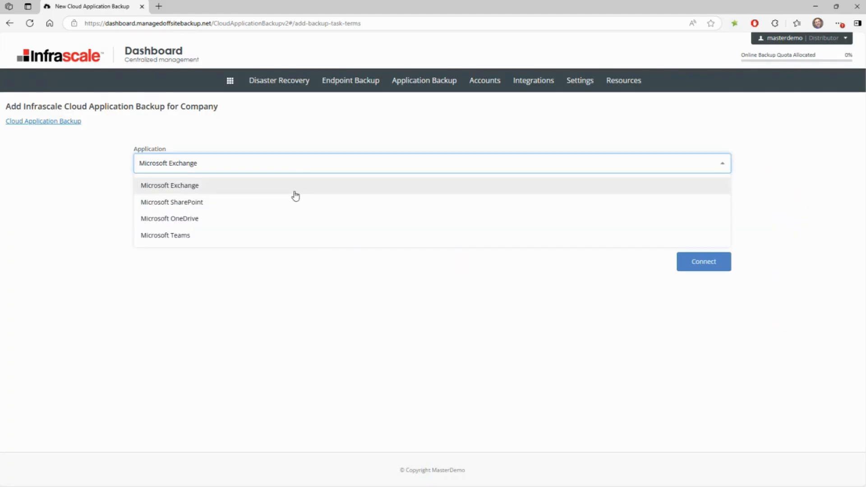
pyautogui.click(233, 191)
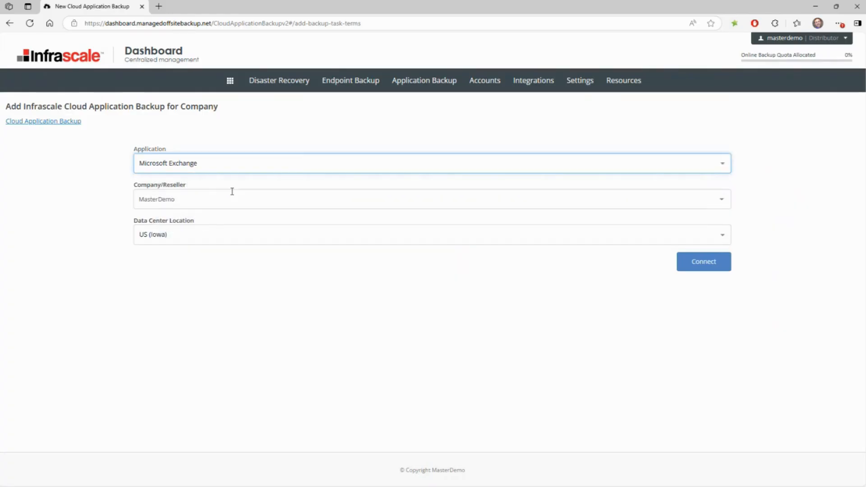
pyautogui.click(209, 199)
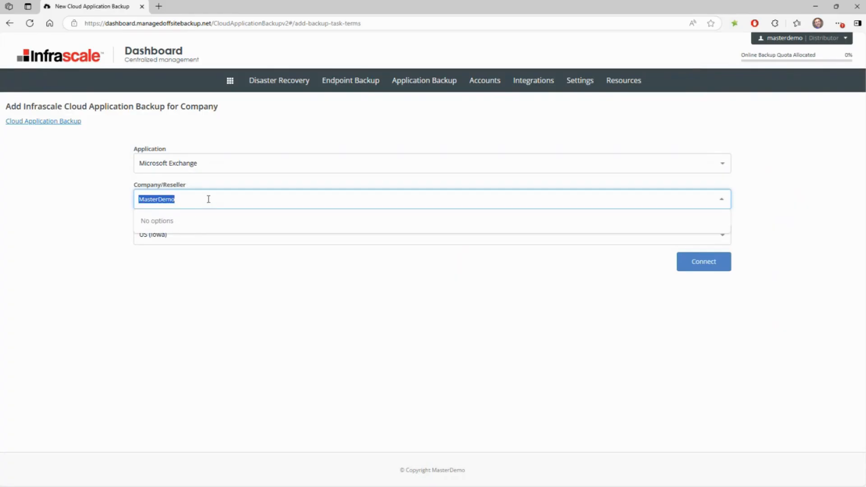
pyautogui.click(114, 254)
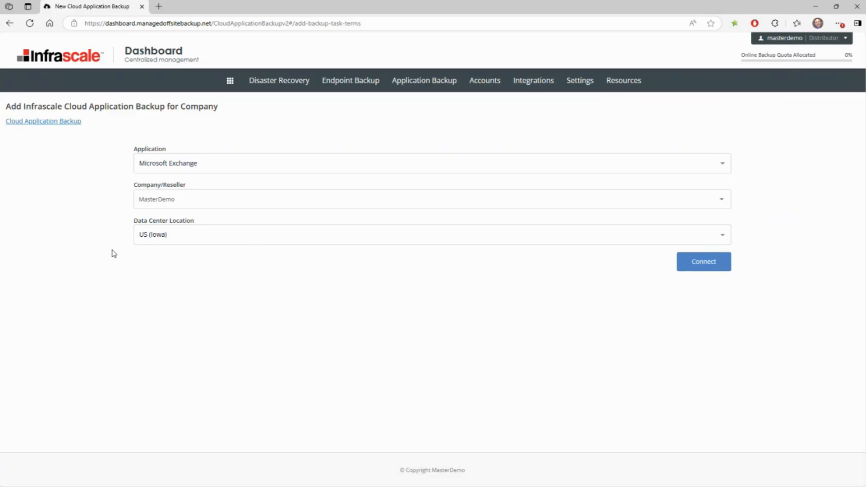
pyautogui.click(161, 242)
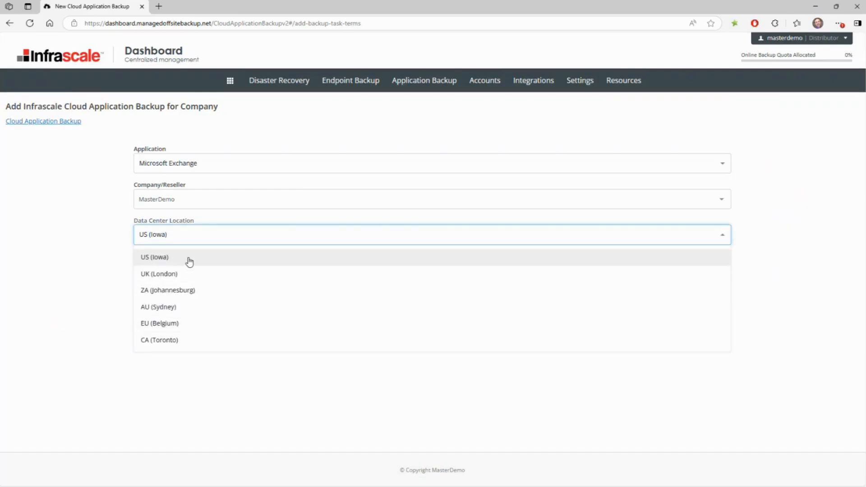
pyautogui.click(107, 300)
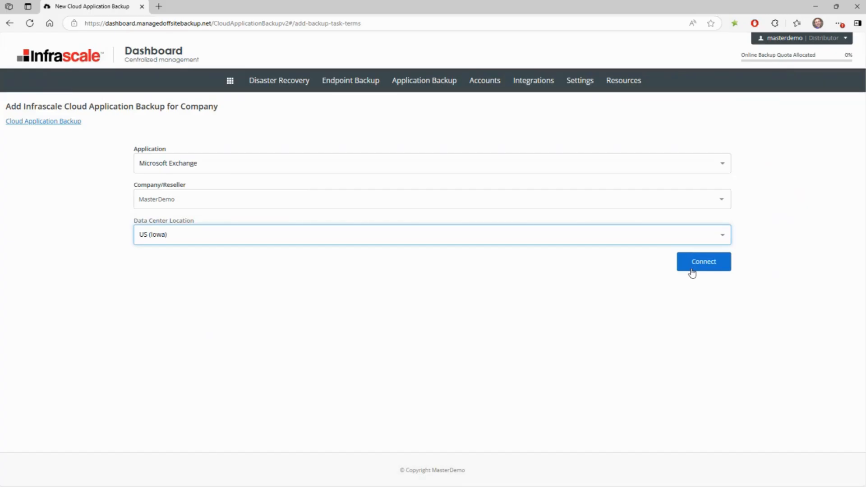
pyautogui.click(54, 122)
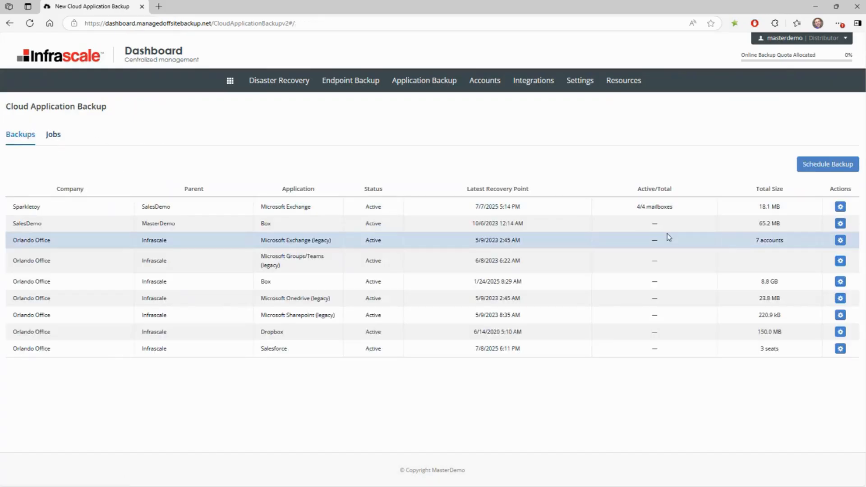
# Open the backup settings of Sparkletoy's Microsoft Exchange backup and review the backup schedule frequency options
pyautogui.click(840, 207)
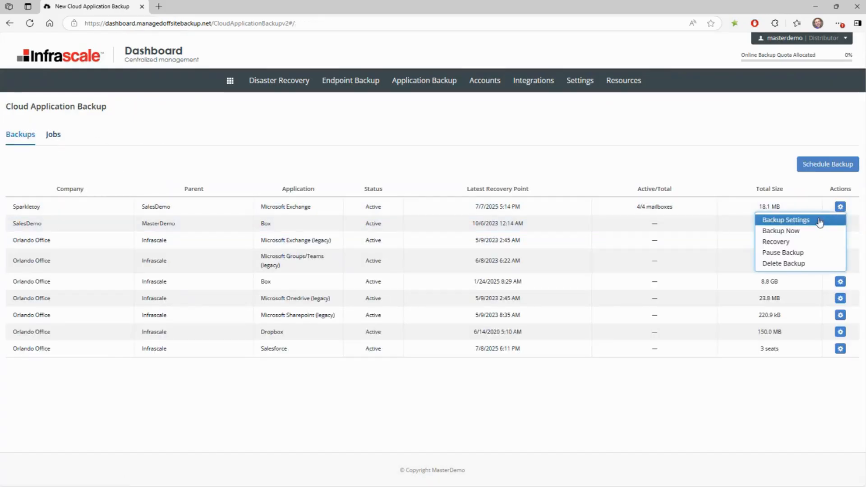
pyautogui.click(821, 221)
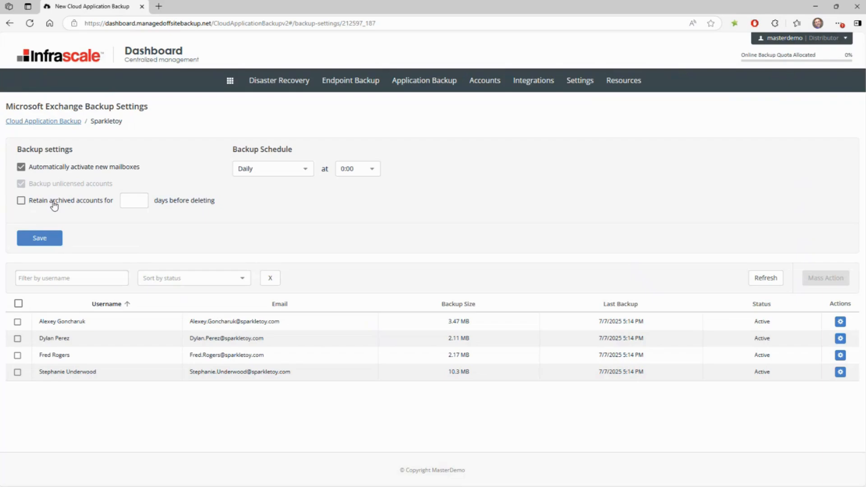
pyautogui.click(281, 174)
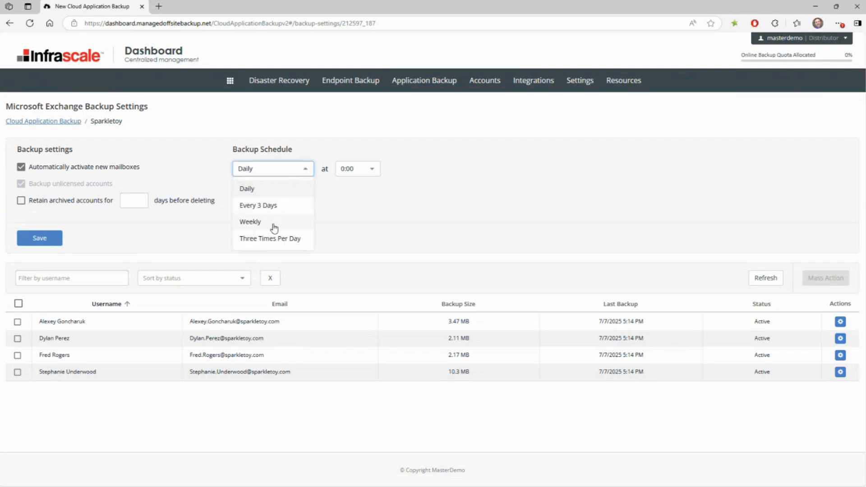
pyautogui.click(342, 210)
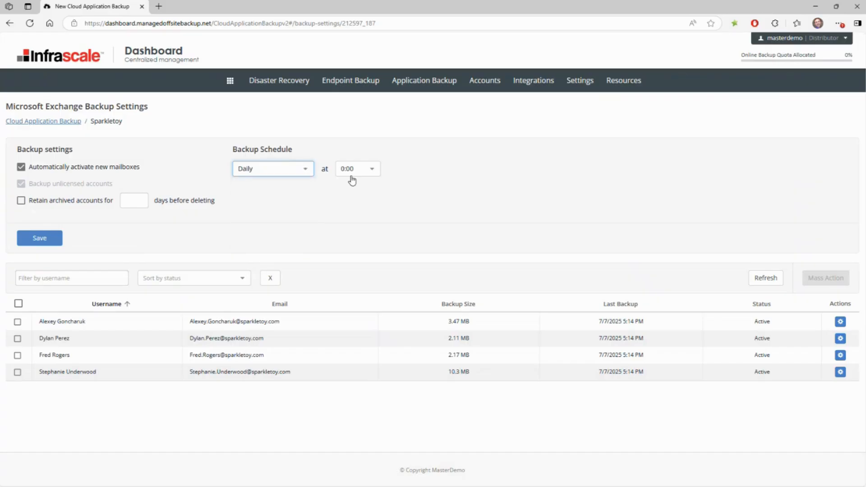
pyautogui.click(49, 243)
# Select all mailboxes, deselect the first two, and review the mass actions available for the remaining selection
pyautogui.click(18, 304)
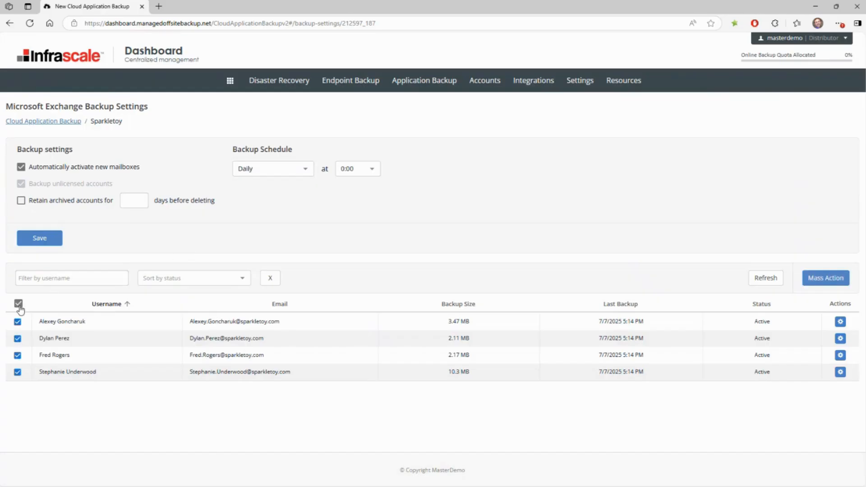
pyautogui.click(17, 322)
pyautogui.click(18, 338)
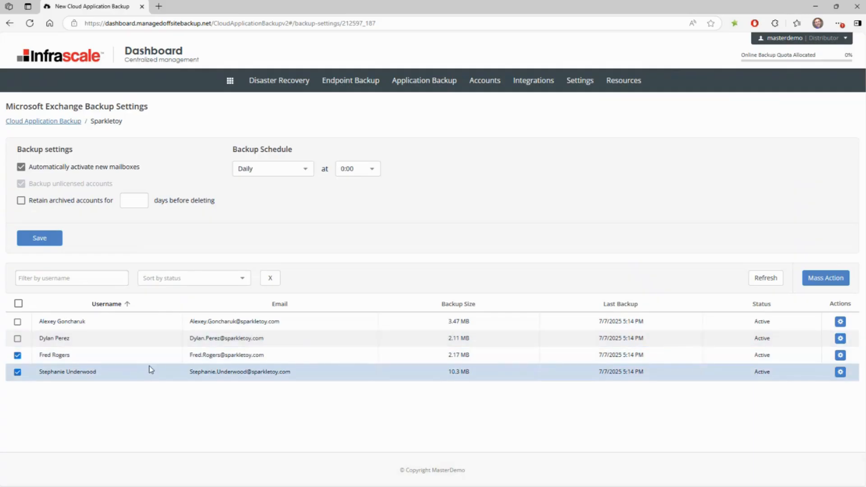
pyautogui.click(817, 282)
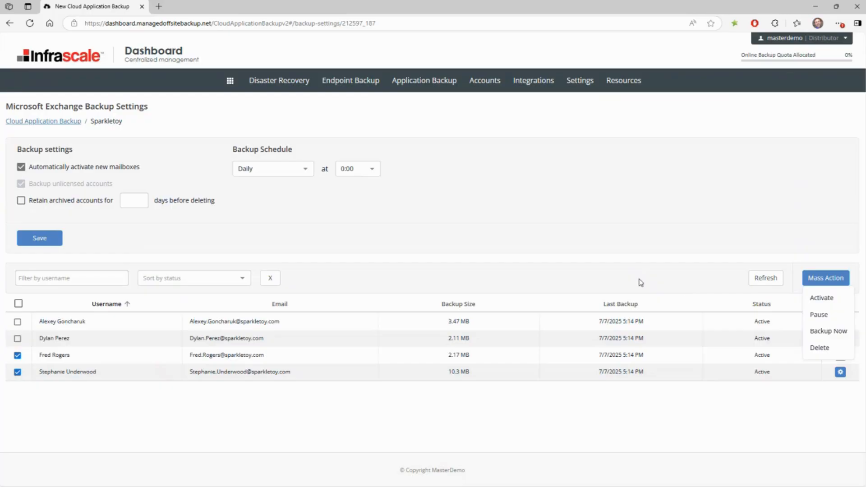
pyautogui.click(630, 262)
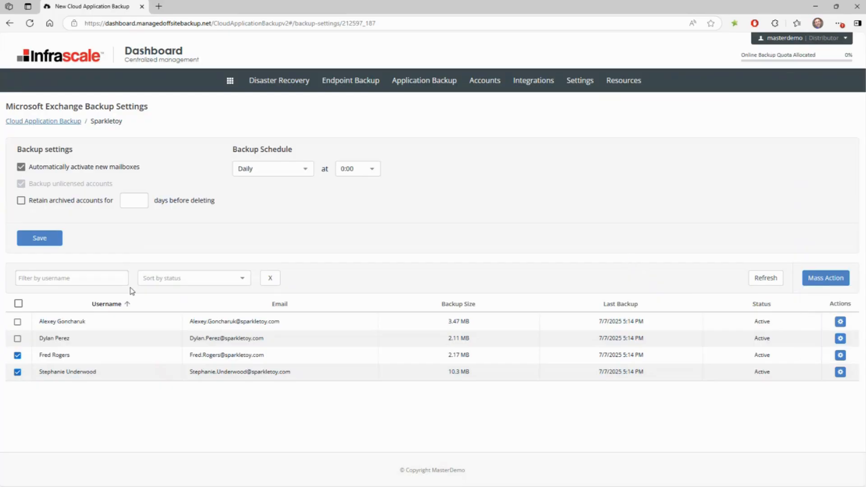
# Return to the backup list and open recovery for the last listed mailbox in Sparkletoy's Microsoft Exchange backup
pyautogui.click(57, 126)
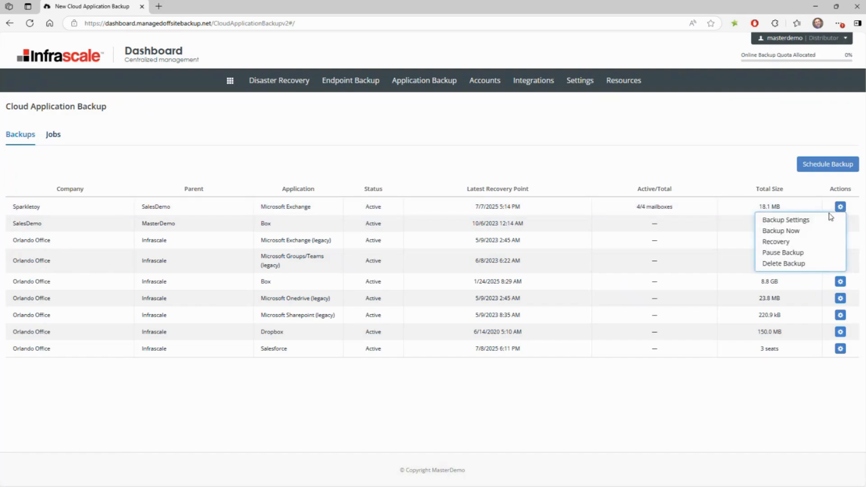
pyautogui.click(801, 246)
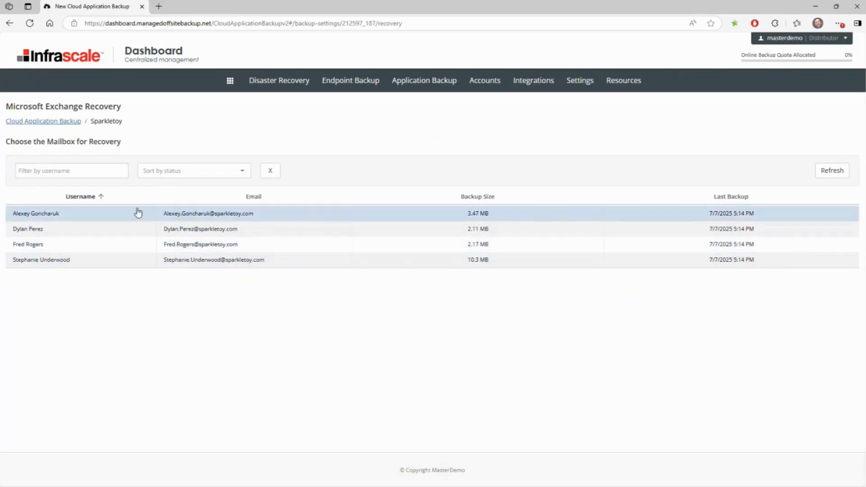
pyautogui.click(193, 265)
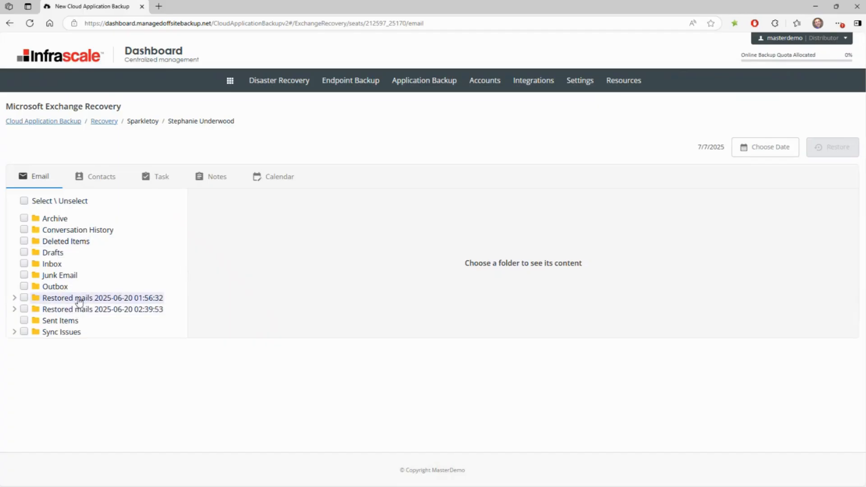
# Choose the completed backup of 06/20/2025 02:37 PM as the mailbox's restore point
pyautogui.click(760, 151)
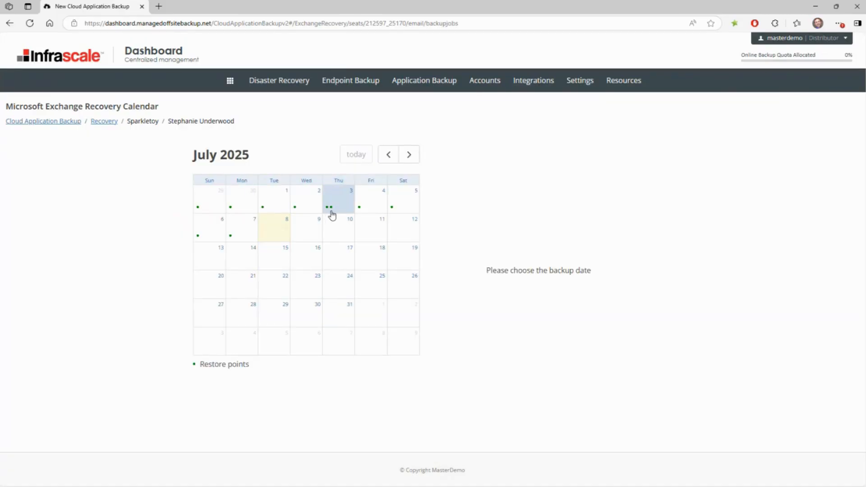
pyautogui.click(387, 155)
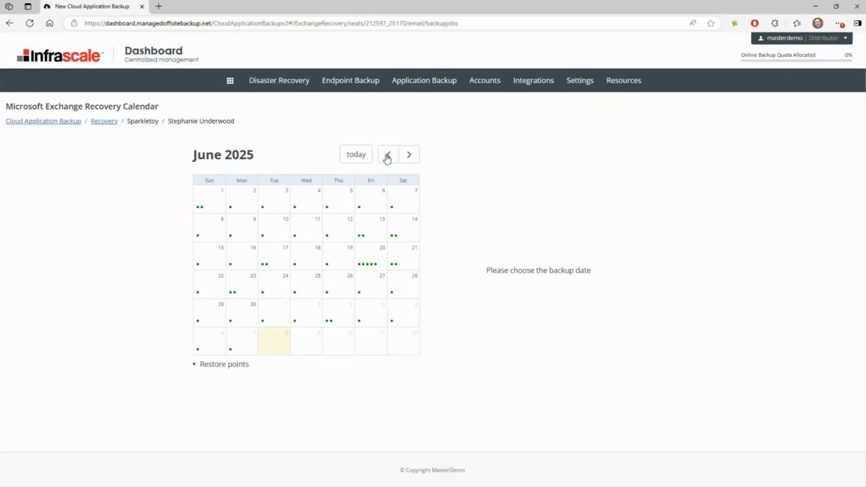
pyautogui.click(371, 259)
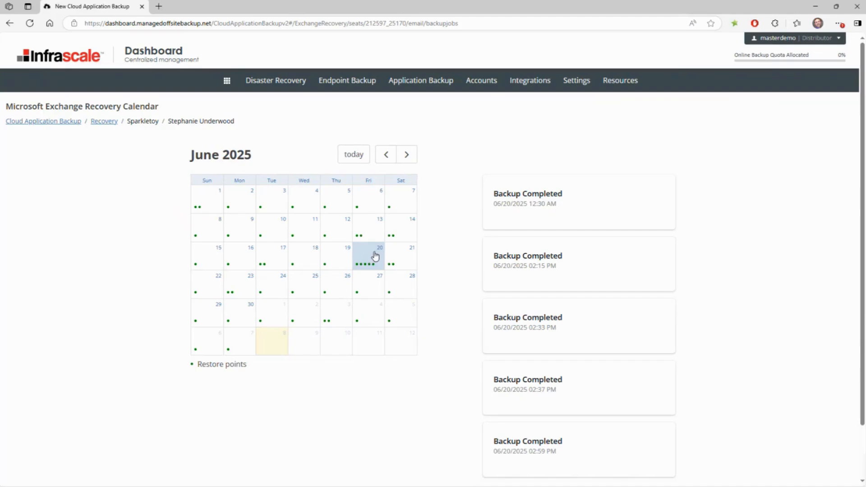
pyautogui.scroll(-2, 544, 346)
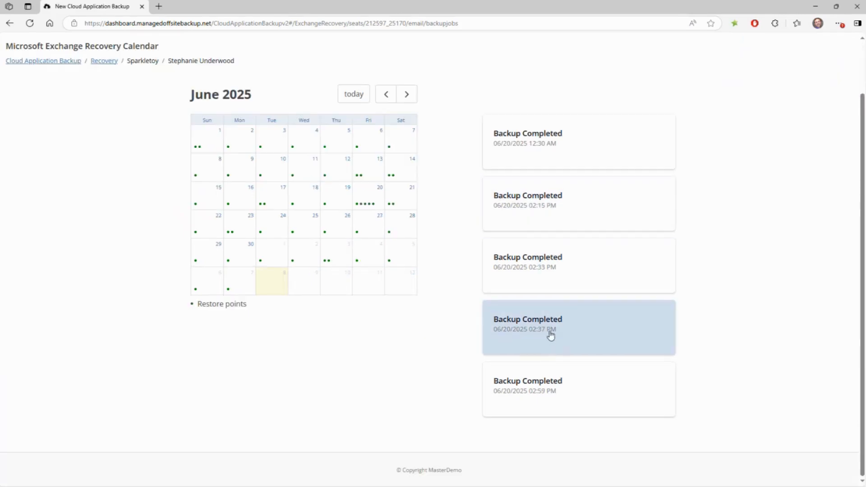
pyautogui.click(550, 335)
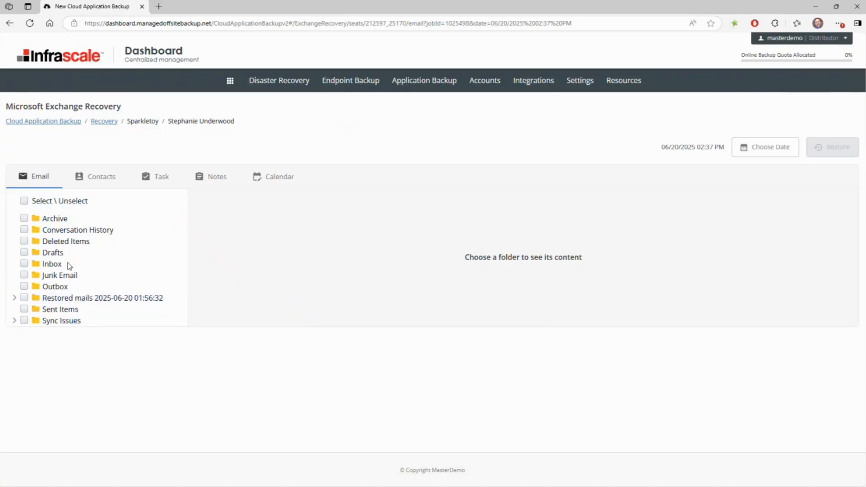
# Select the Inbox emails dated 6/19/2025 4:49 AM, 6/17/2025 11:07 PM and 6/16/2025 11:51 PM for restoring
pyautogui.click(53, 265)
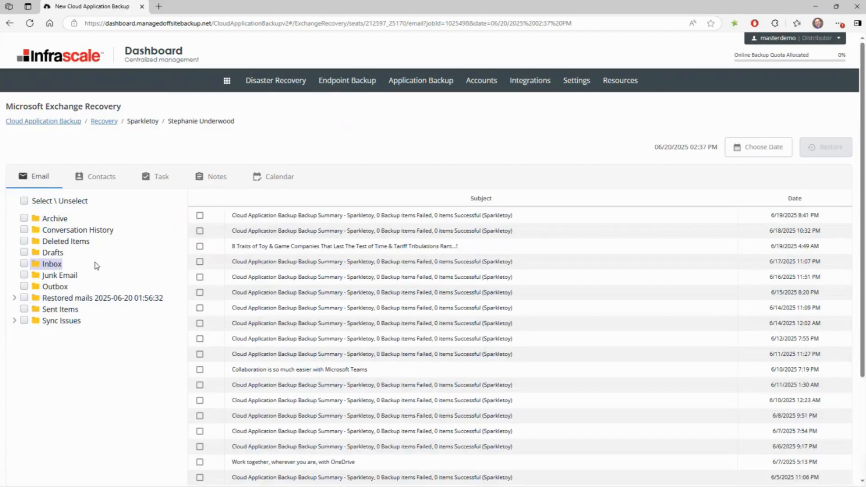
pyautogui.click(199, 277)
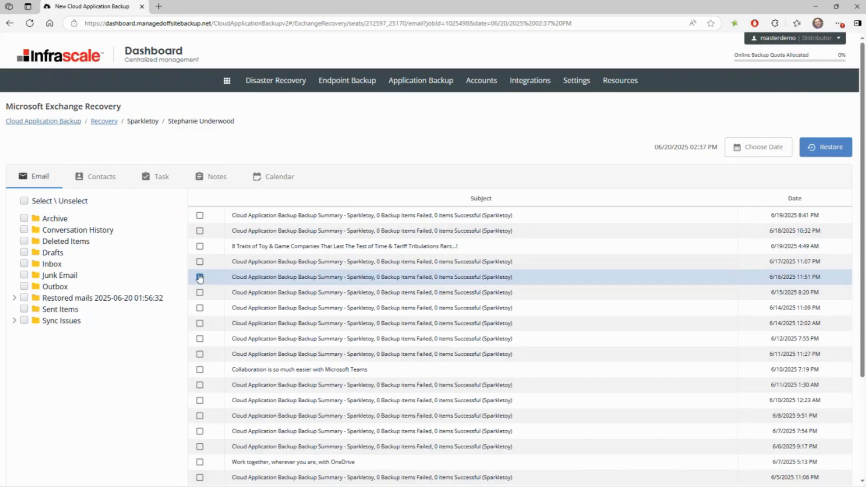
pyautogui.click(200, 246)
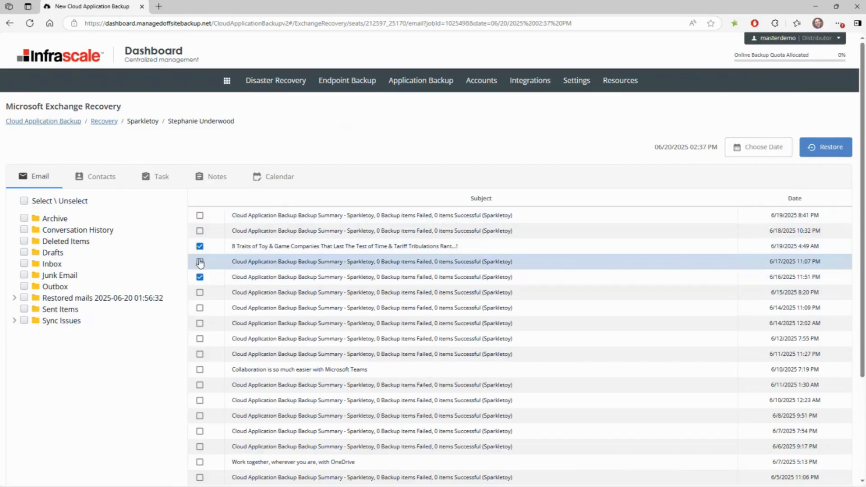
pyautogui.click(199, 262)
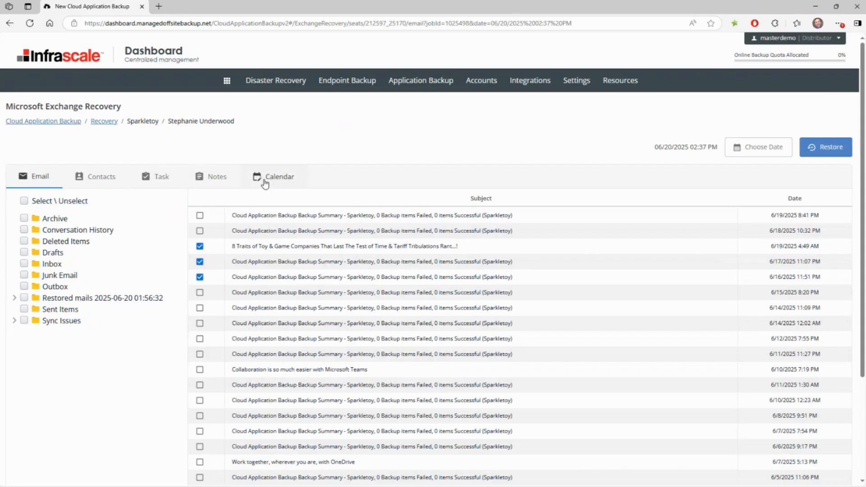
# Open the restore settings for the selected emails and set the restore destination to Another Mailbox
pyautogui.click(825, 148)
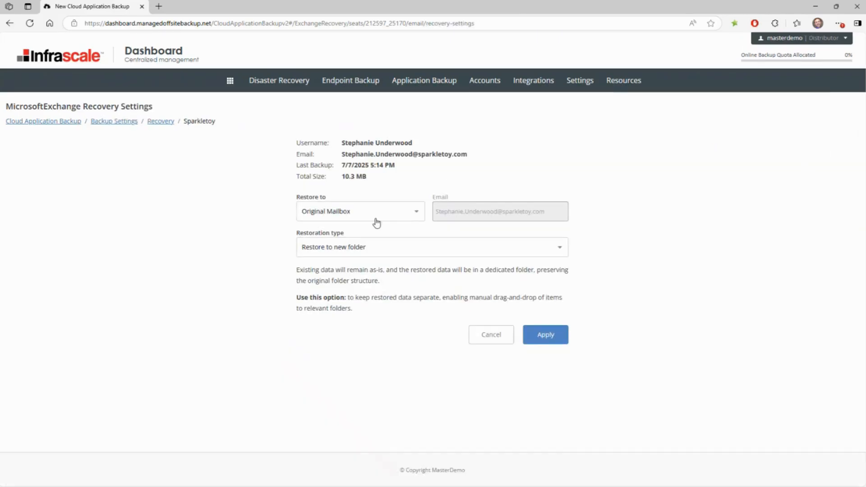
pyautogui.click(412, 219)
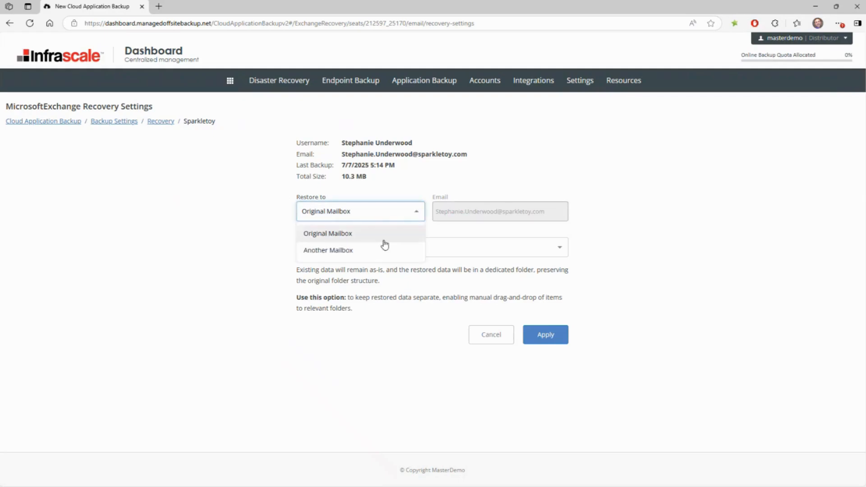
pyautogui.click(385, 247)
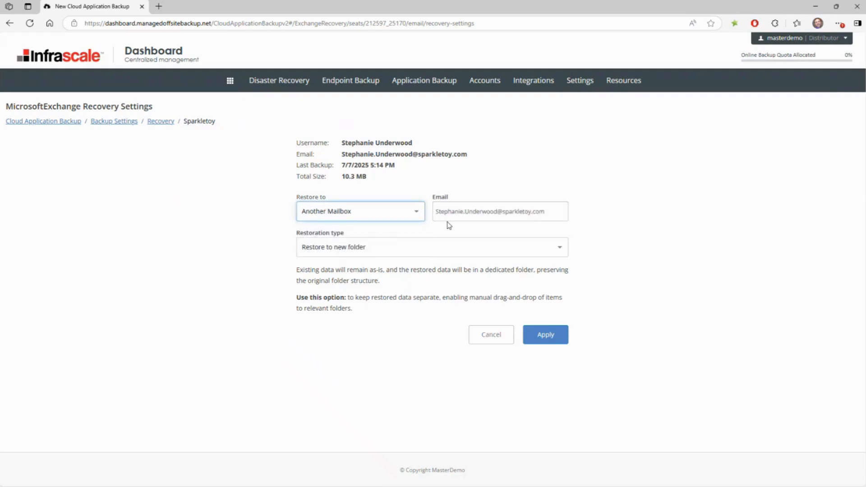
# Review the available restoration types and return to the Cloud Application Backup overview without applying the restore
pyautogui.click(337, 256)
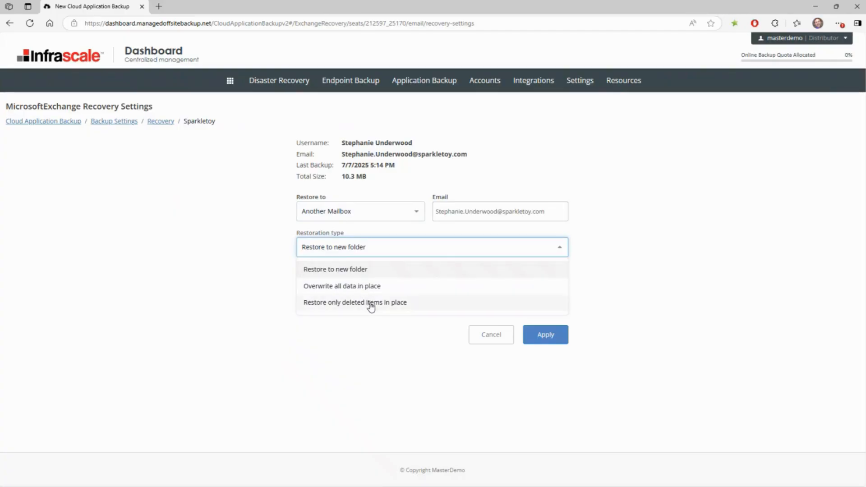
pyautogui.click(375, 355)
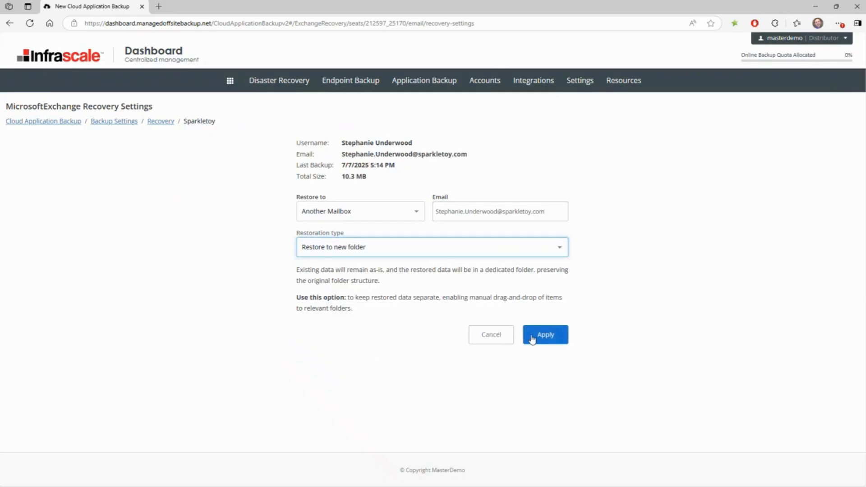
pyautogui.click(125, 122)
pyautogui.click(53, 122)
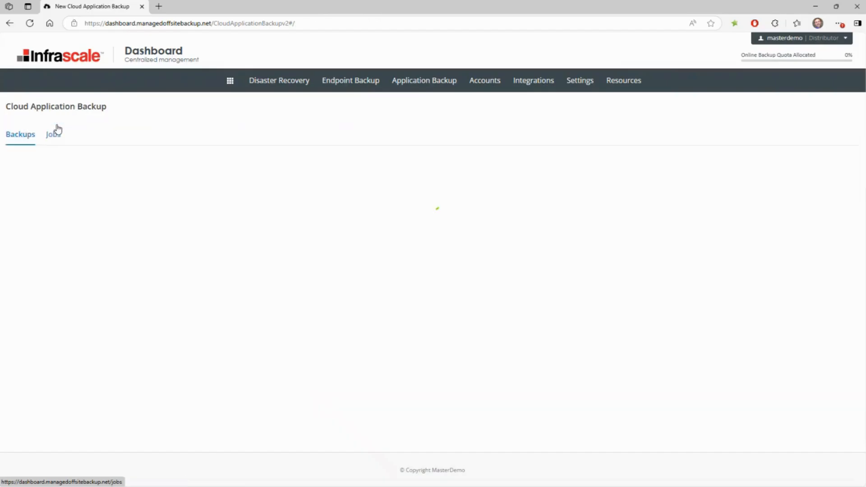